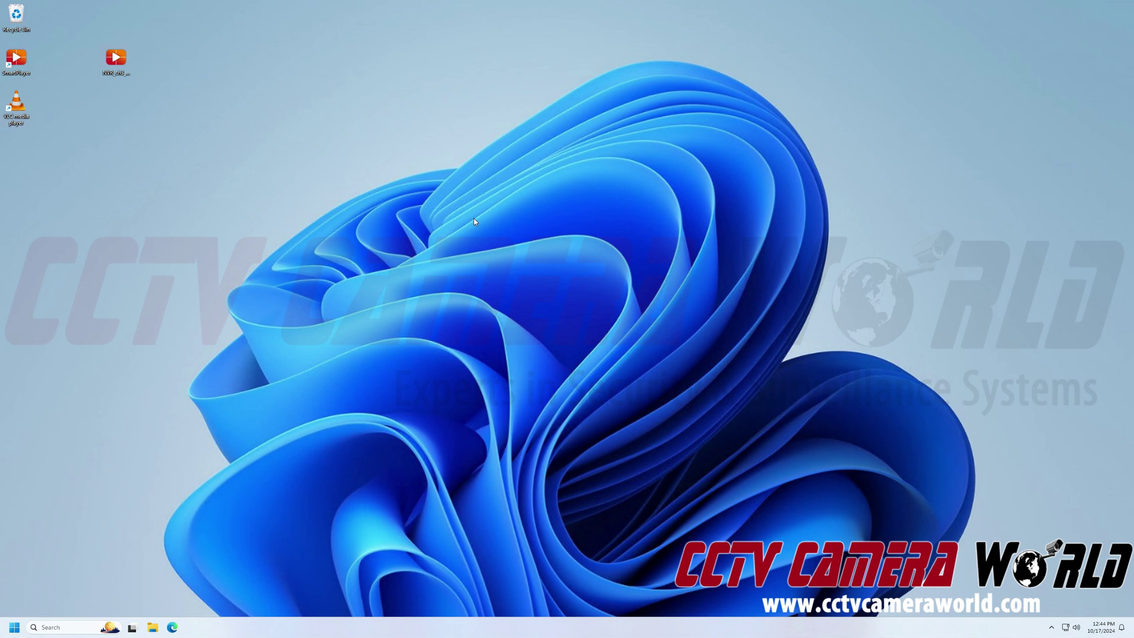
click(30, 66)
click(114, 73)
click(27, 122)
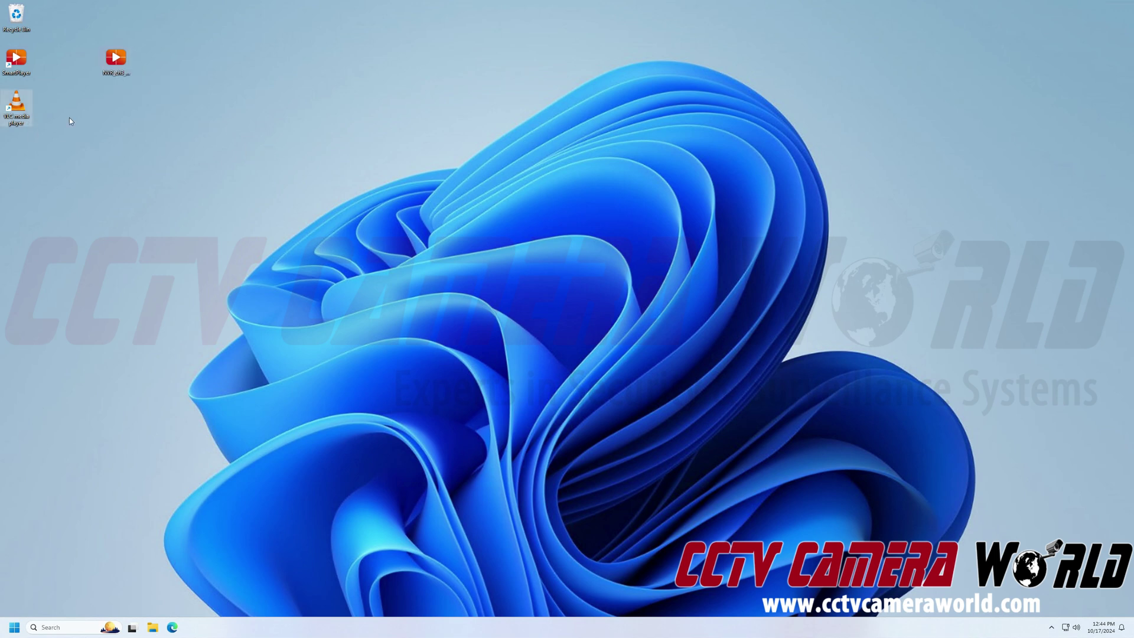
click(101, 116)
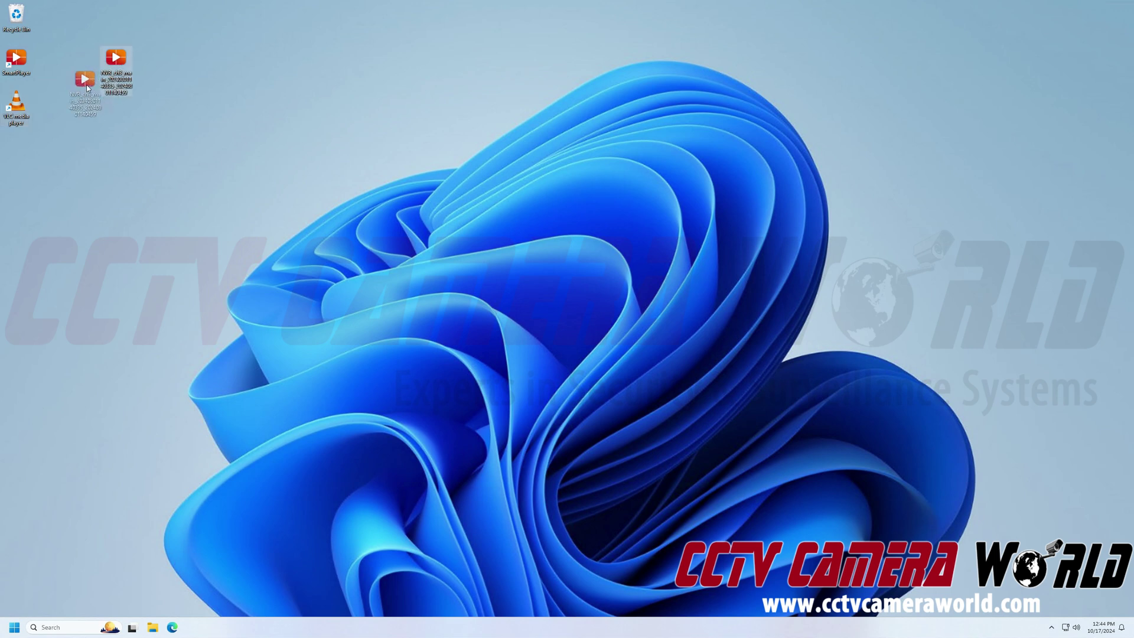
click(119, 65)
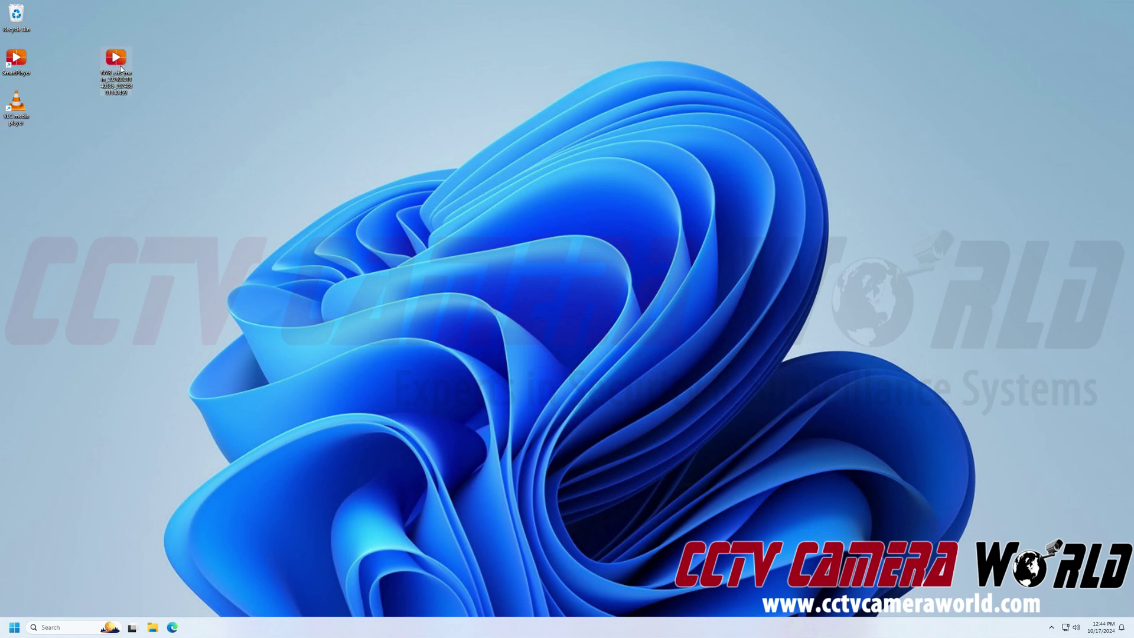
click(110, 124)
click(22, 62)
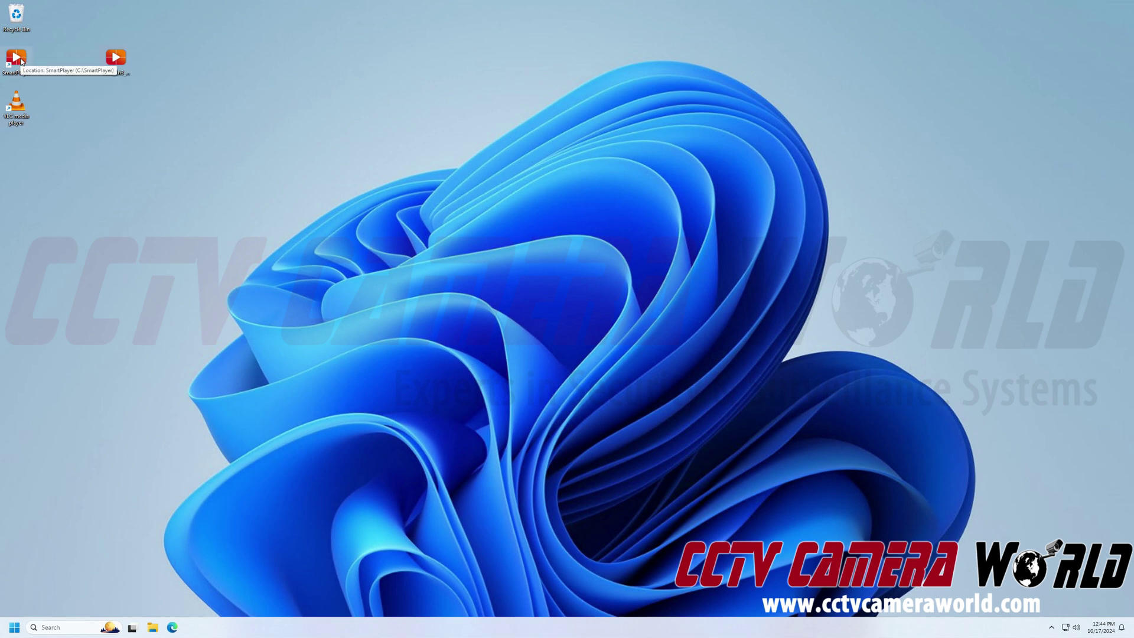
double_click(21, 61)
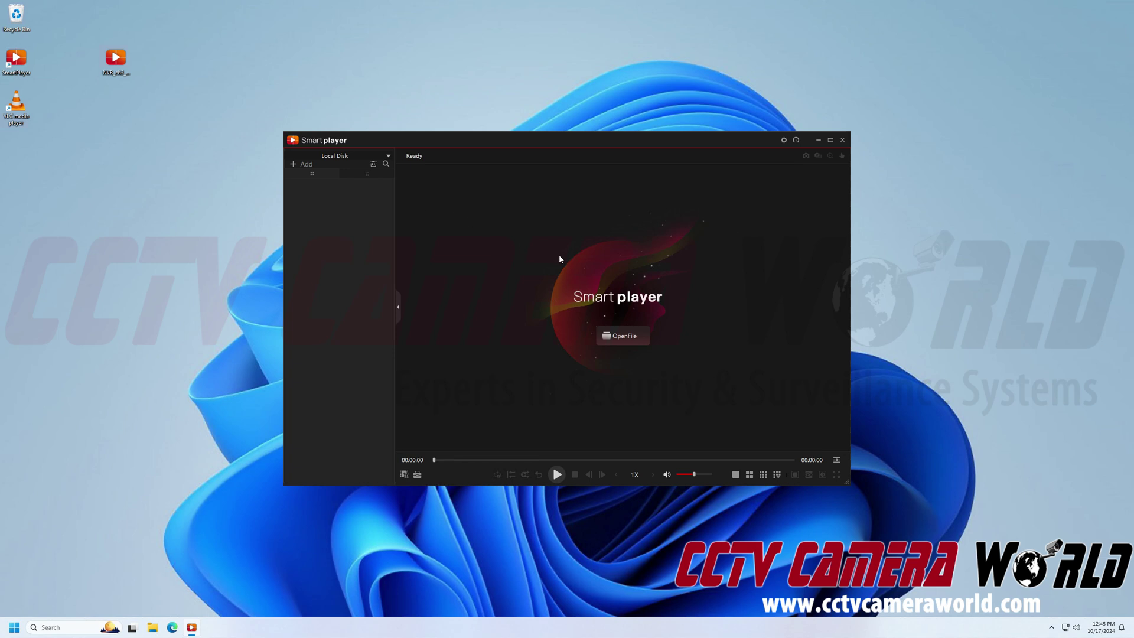
click(623, 336)
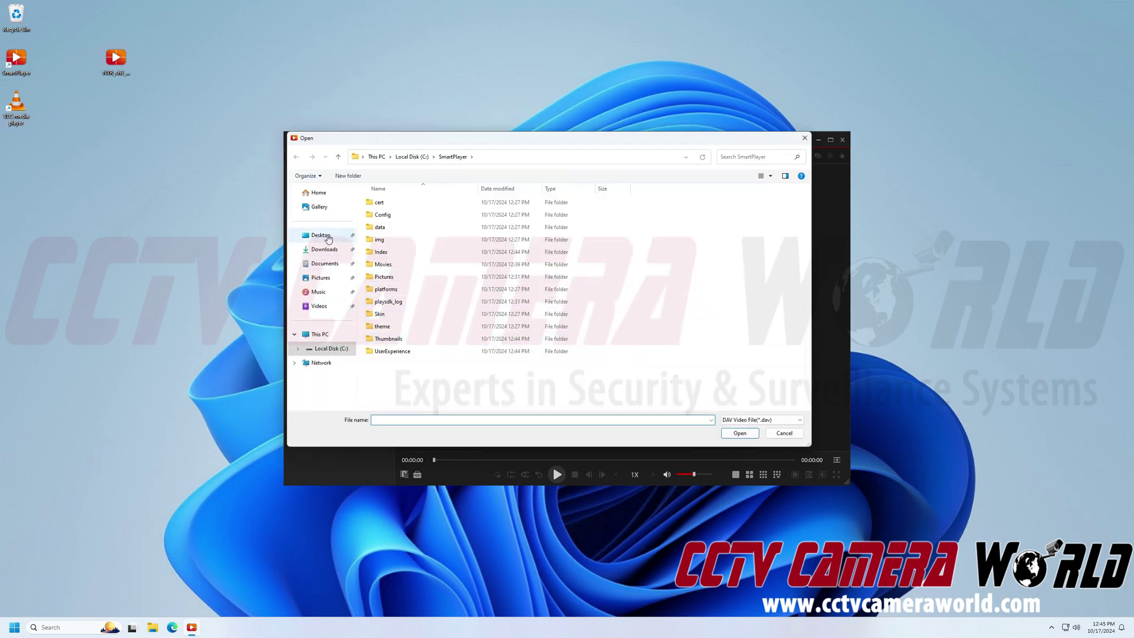
click(328, 238)
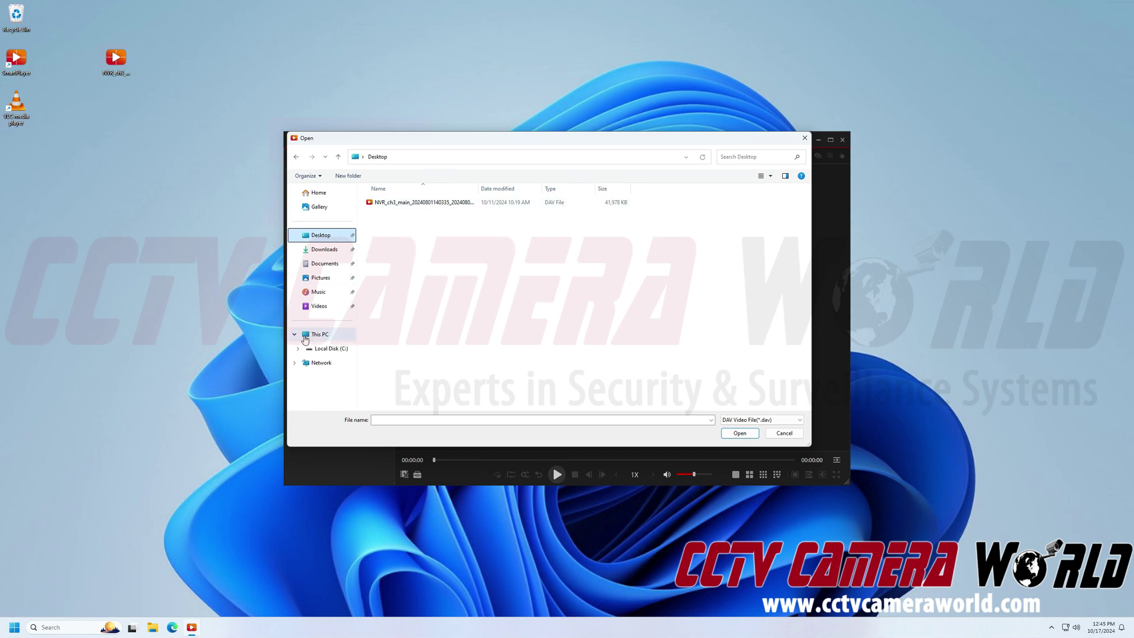
click(295, 336)
click(295, 335)
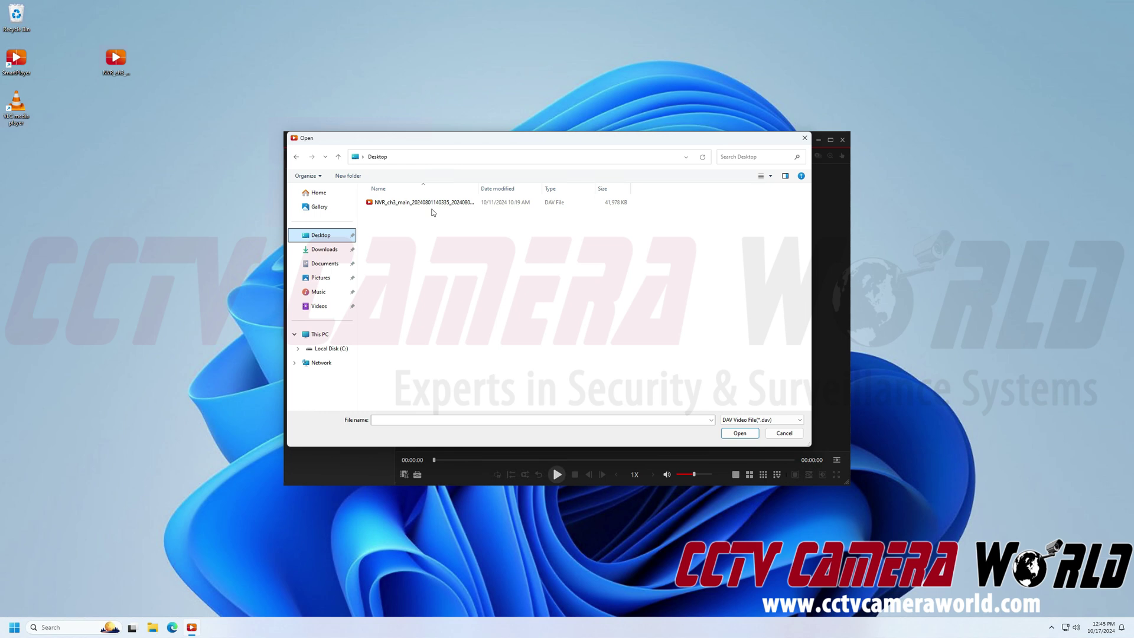
click(433, 203)
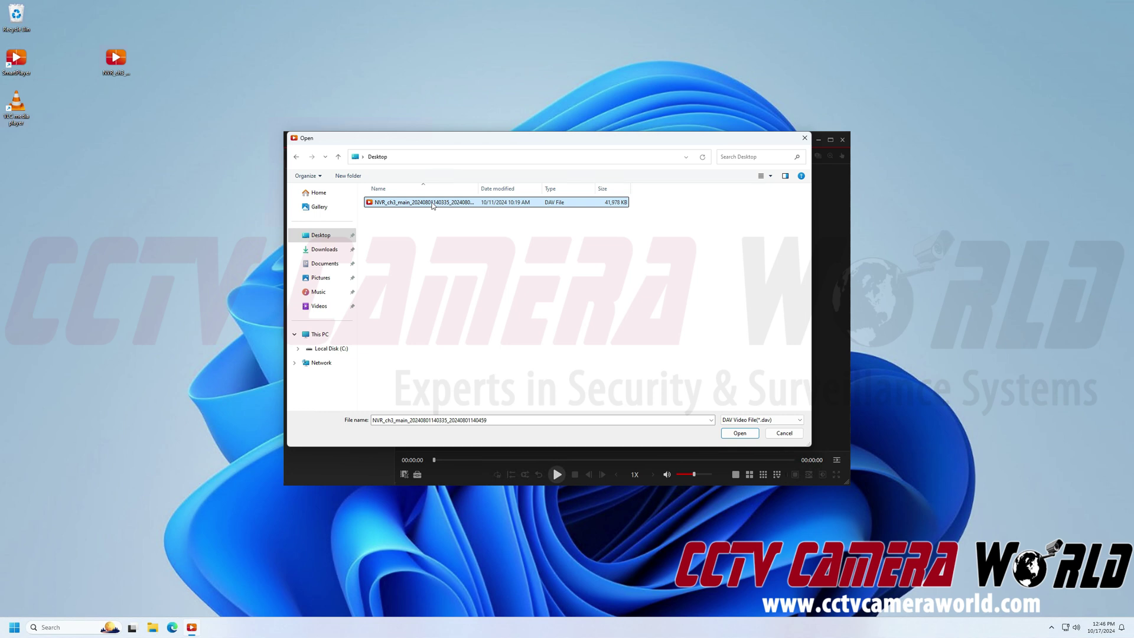
click(738, 436)
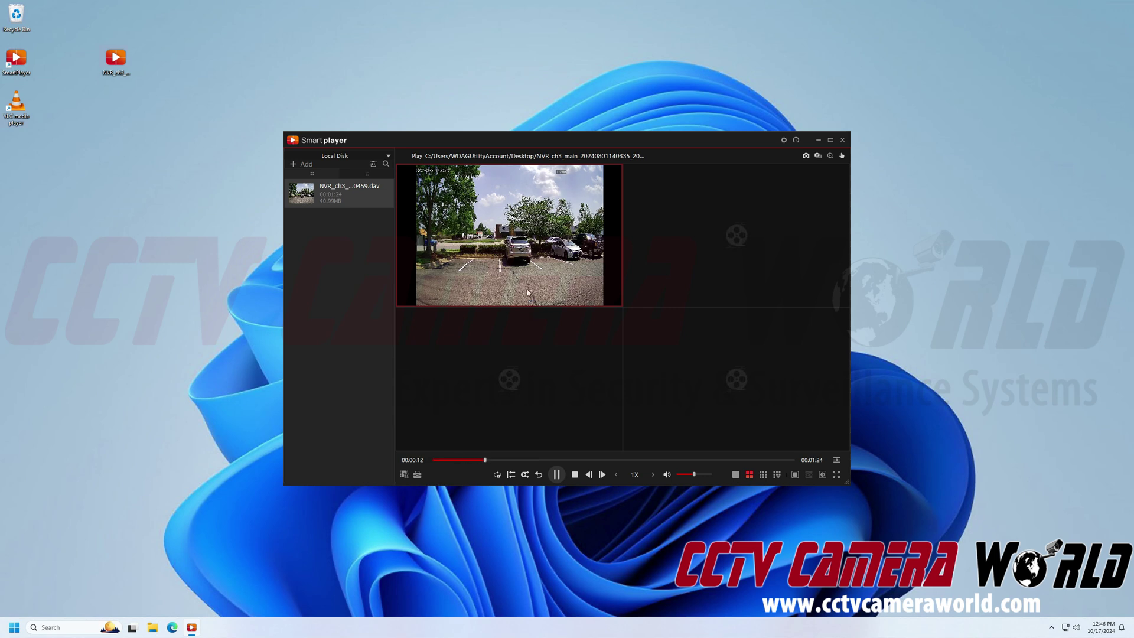
Pause the playback and select the loaded recording for conversion in the Transcode tool.
click(557, 474)
click(418, 475)
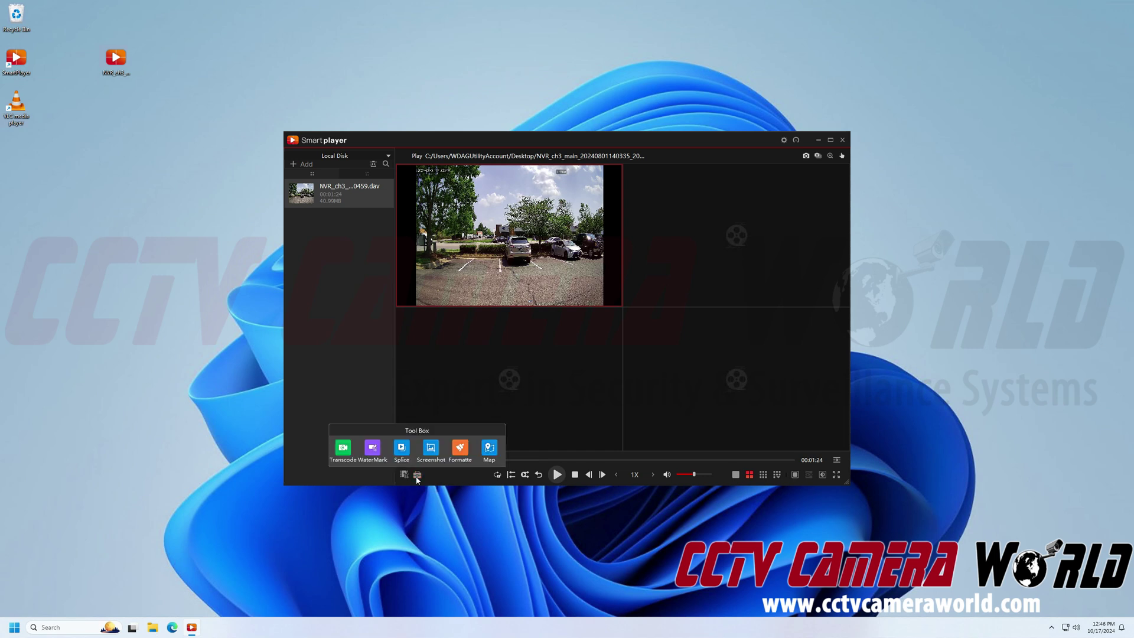
click(342, 448)
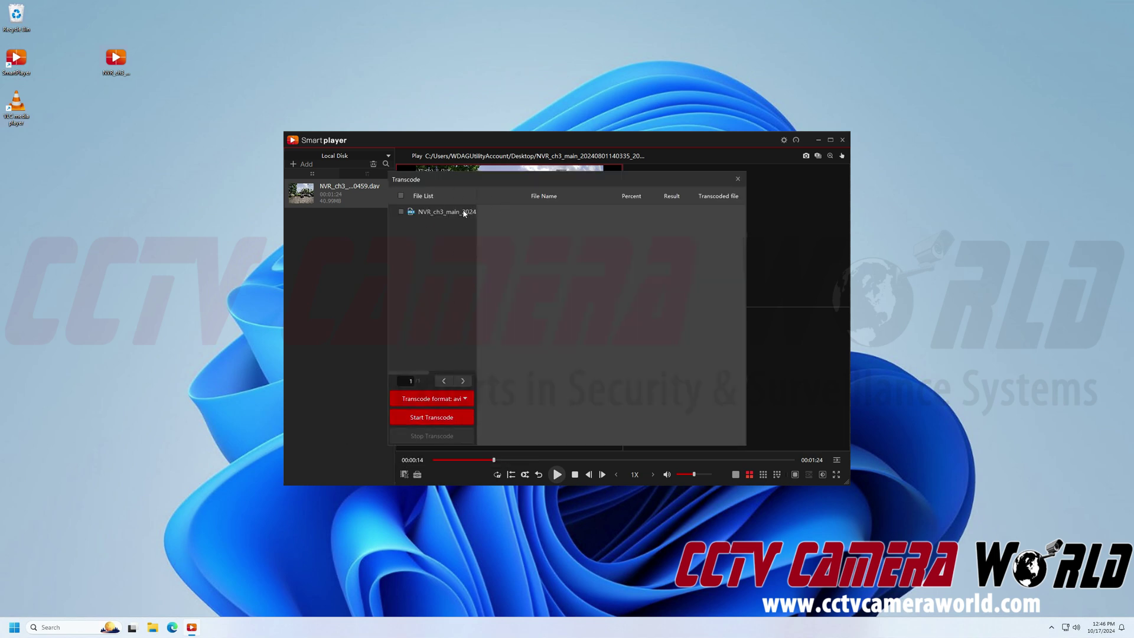
click(401, 213)
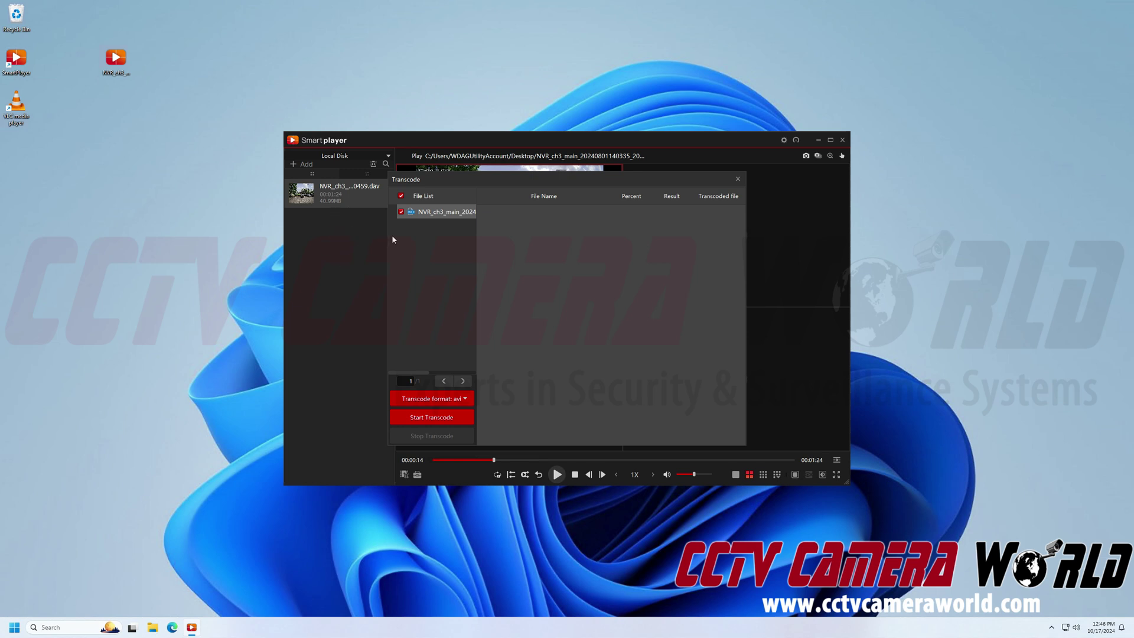
click(402, 195)
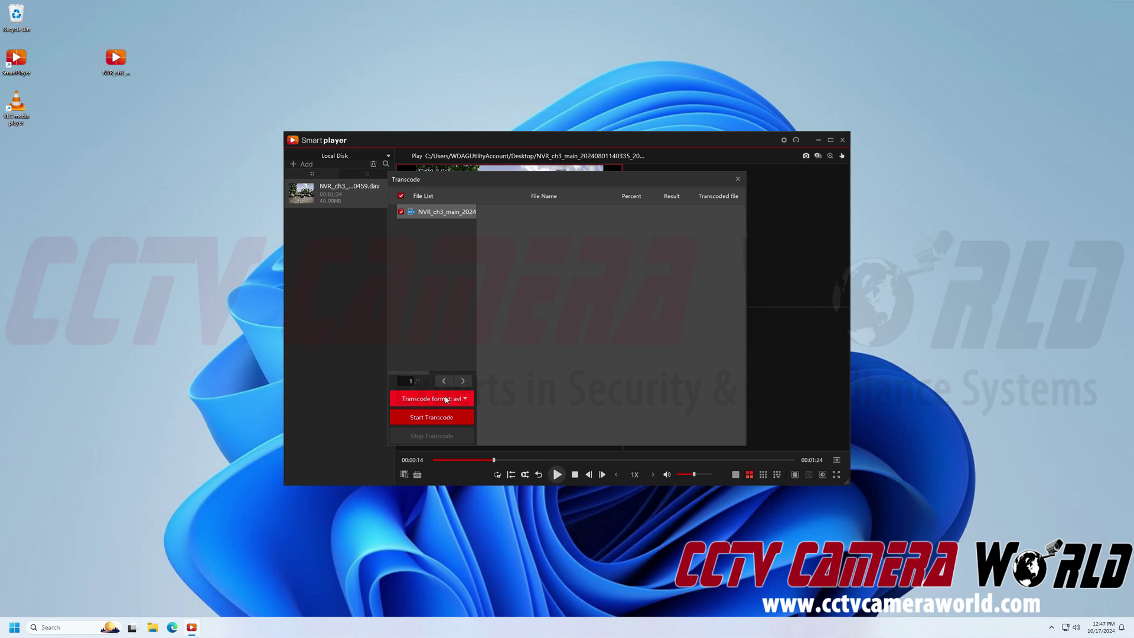
Set the transcode format to mp4 and start transcoding the selected recording.
click(446, 401)
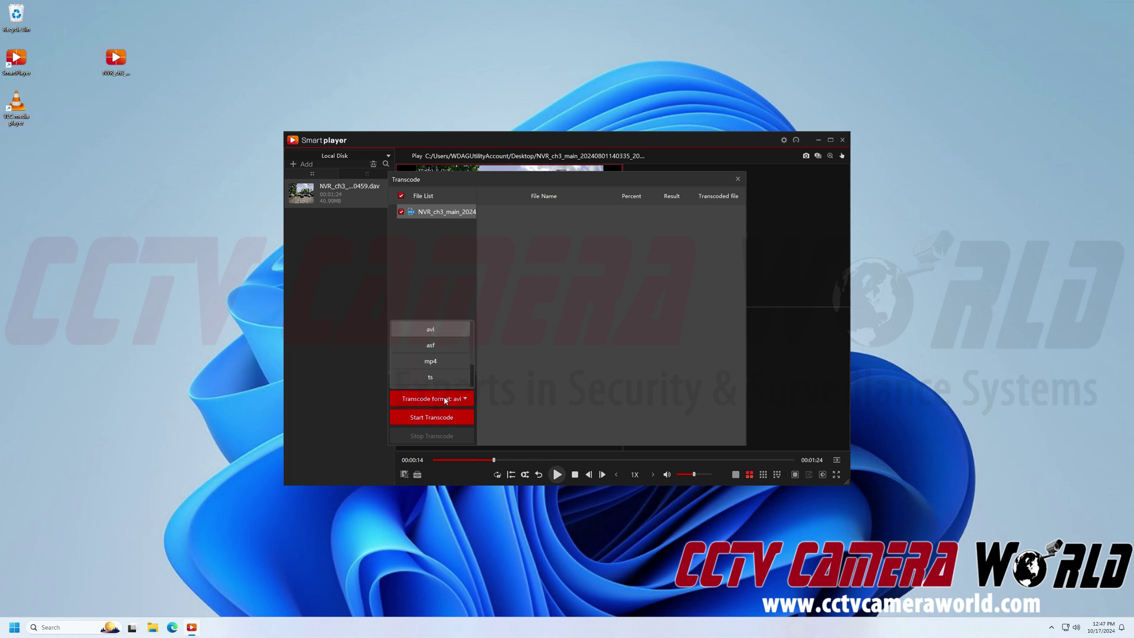
click(439, 363)
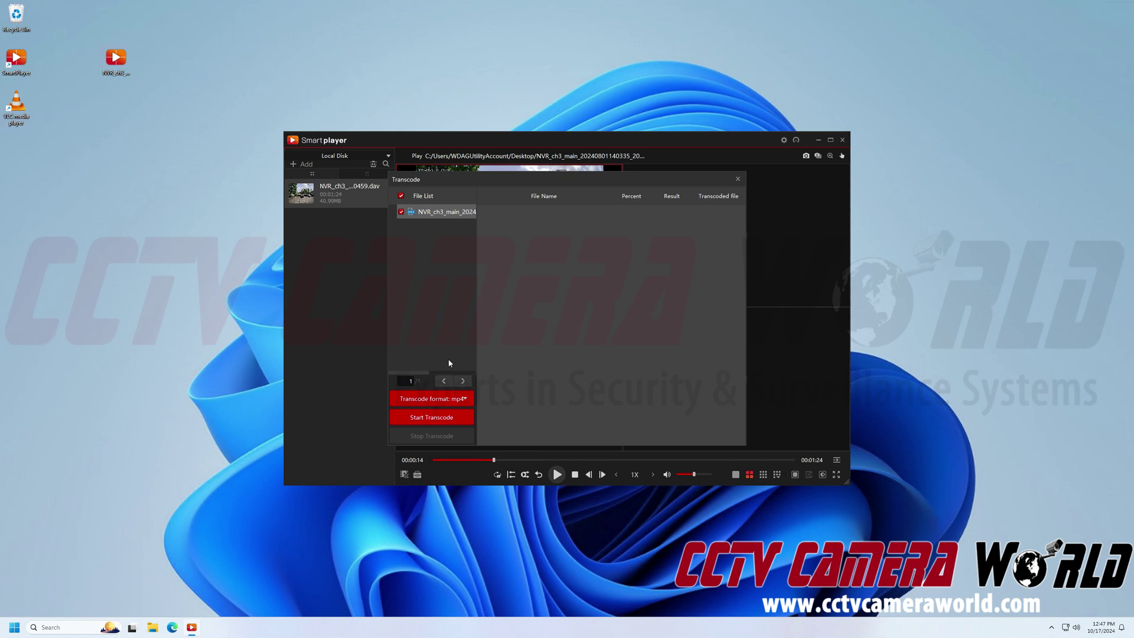
click(432, 418)
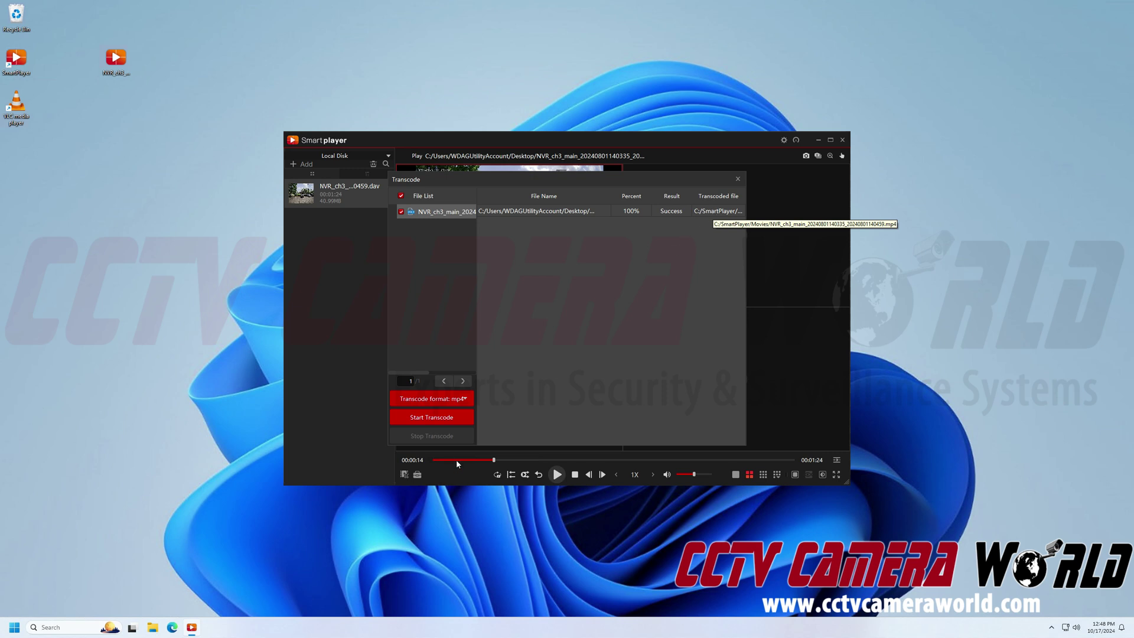
Switch to File Explorer and open the Movies folder in C:\SmartPlayer.
click(154, 628)
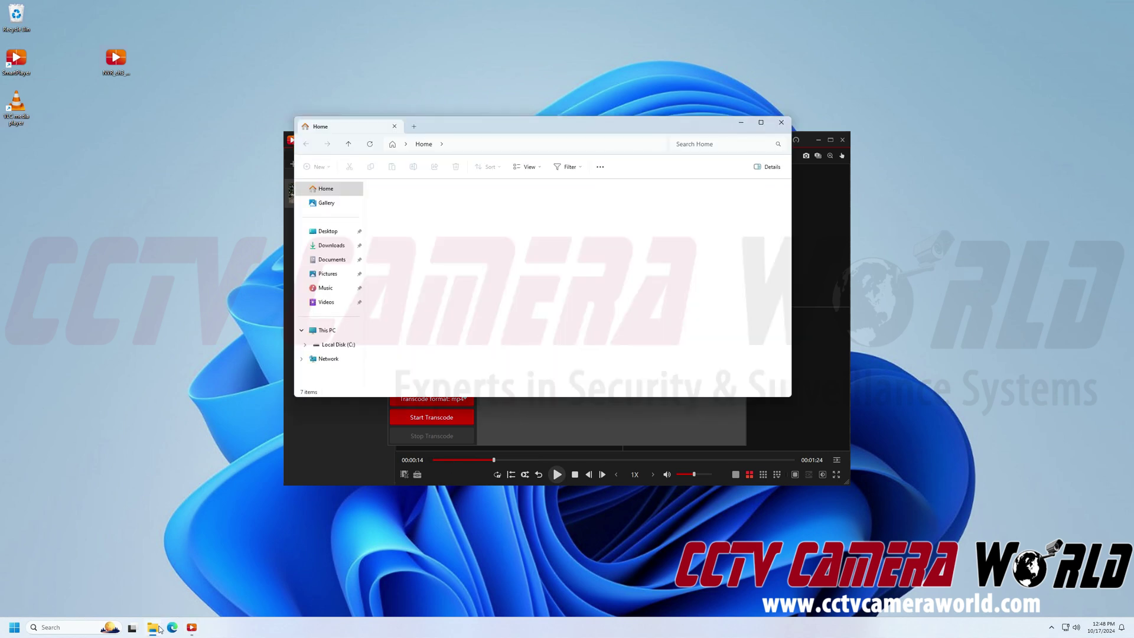
click(333, 335)
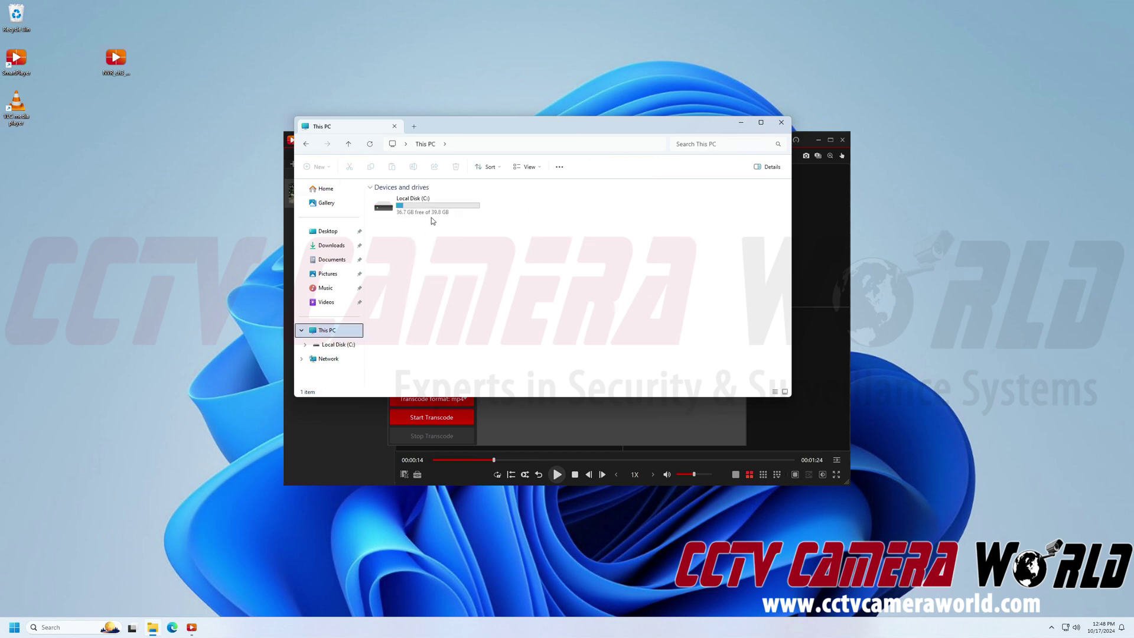
double_click(432, 212)
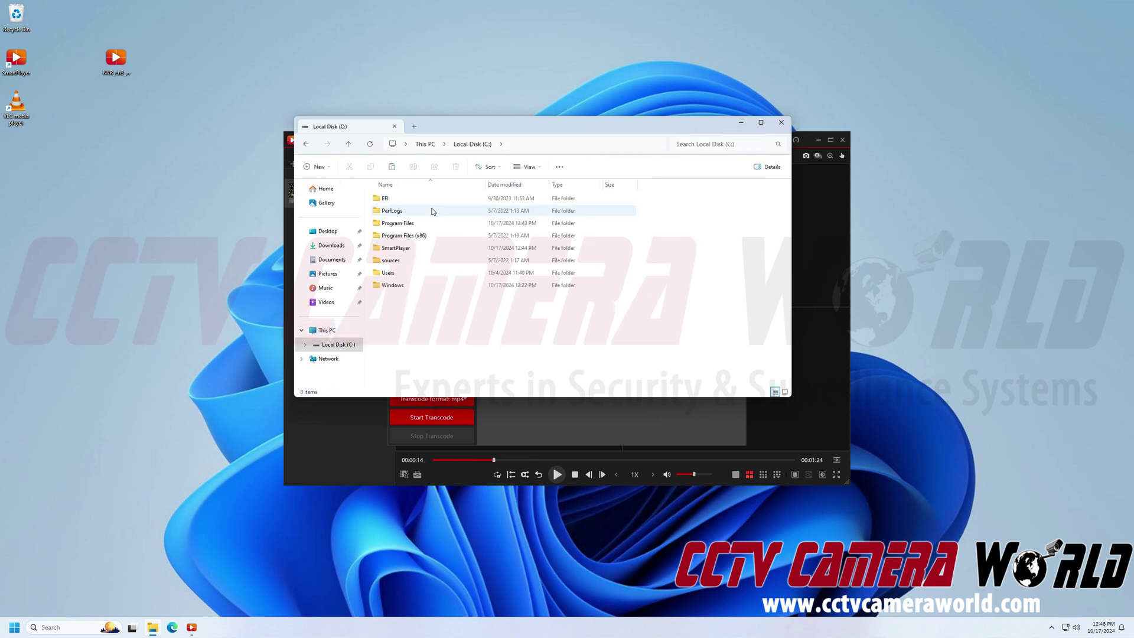
double_click(396, 247)
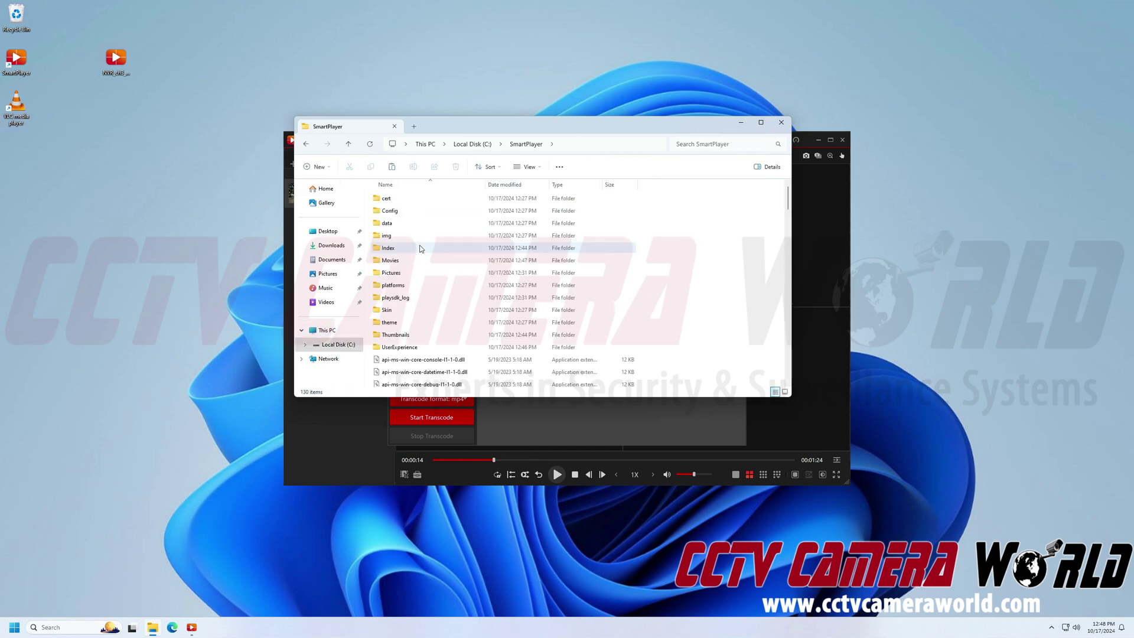
double_click(408, 263)
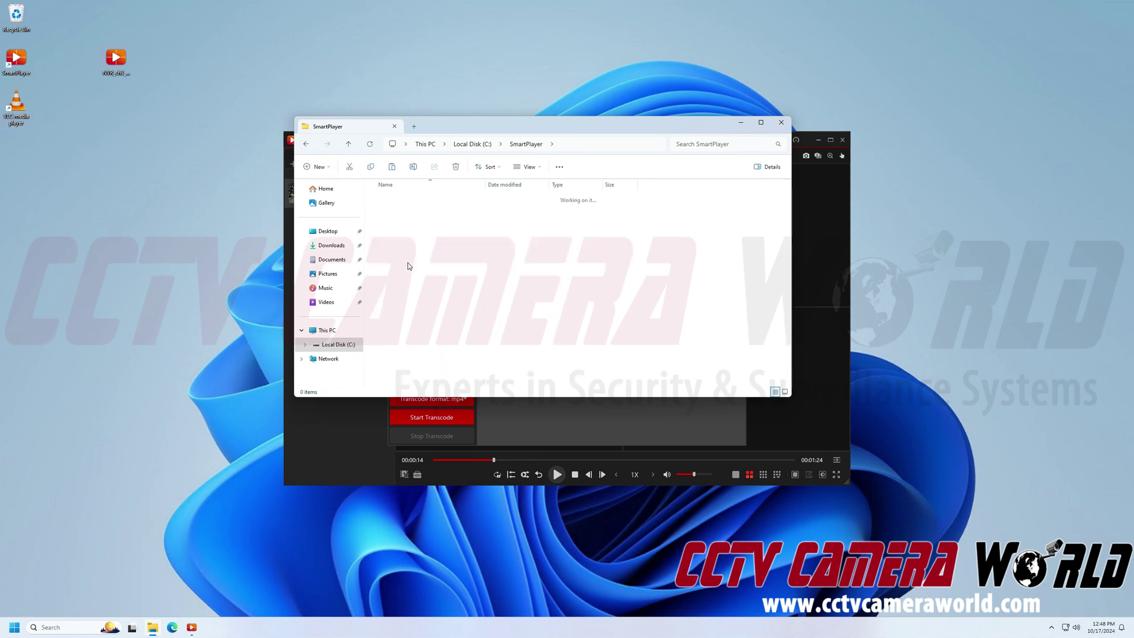
Open the converted mp4 recording with VLC media player, making VLC always the app for .mp4 files.
click(402, 217)
right_click(401, 217)
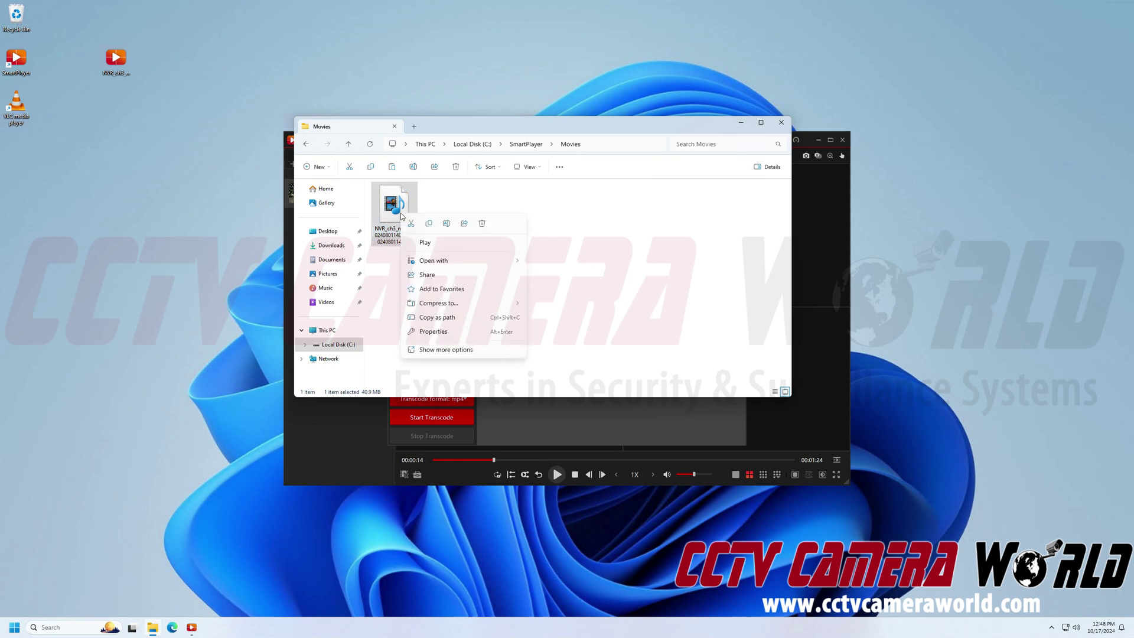
mouse_move(440, 262)
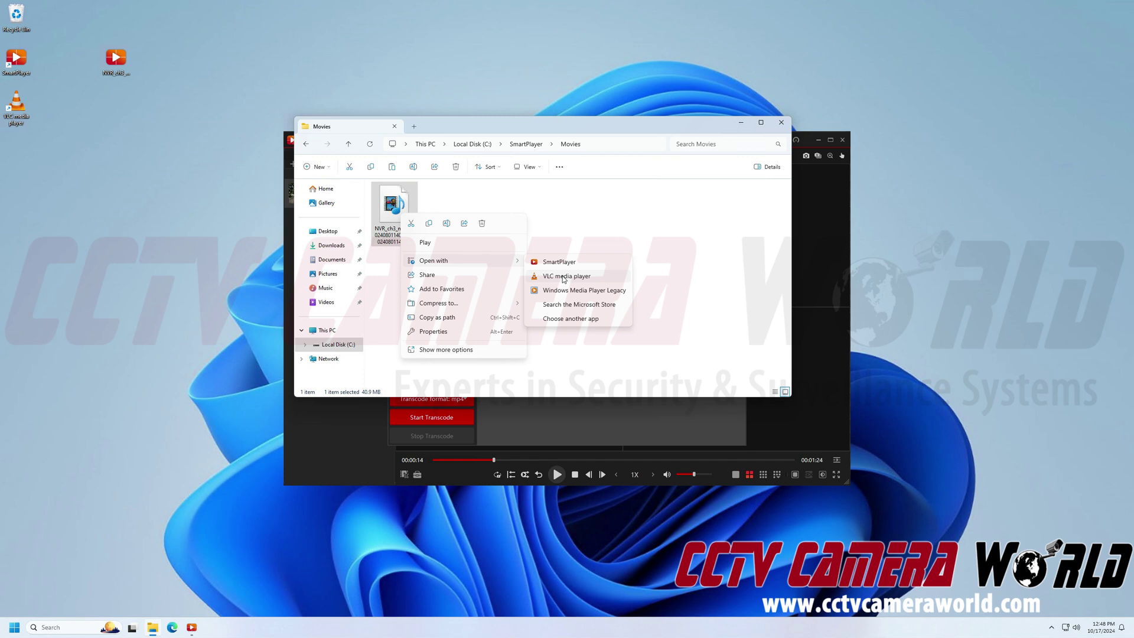
click(571, 319)
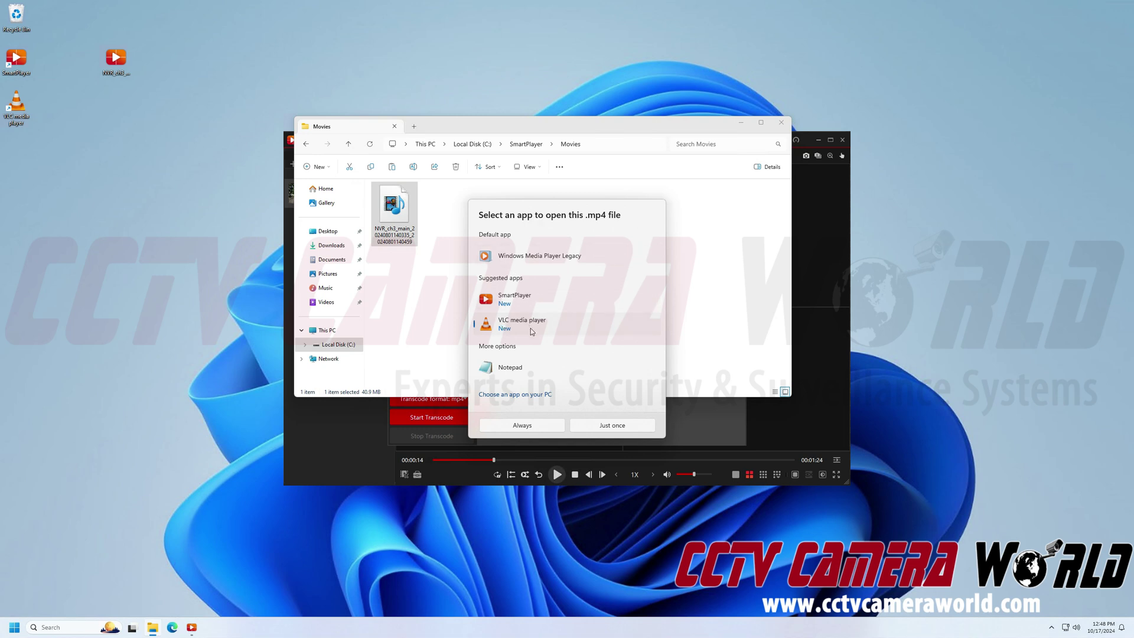
click(522, 426)
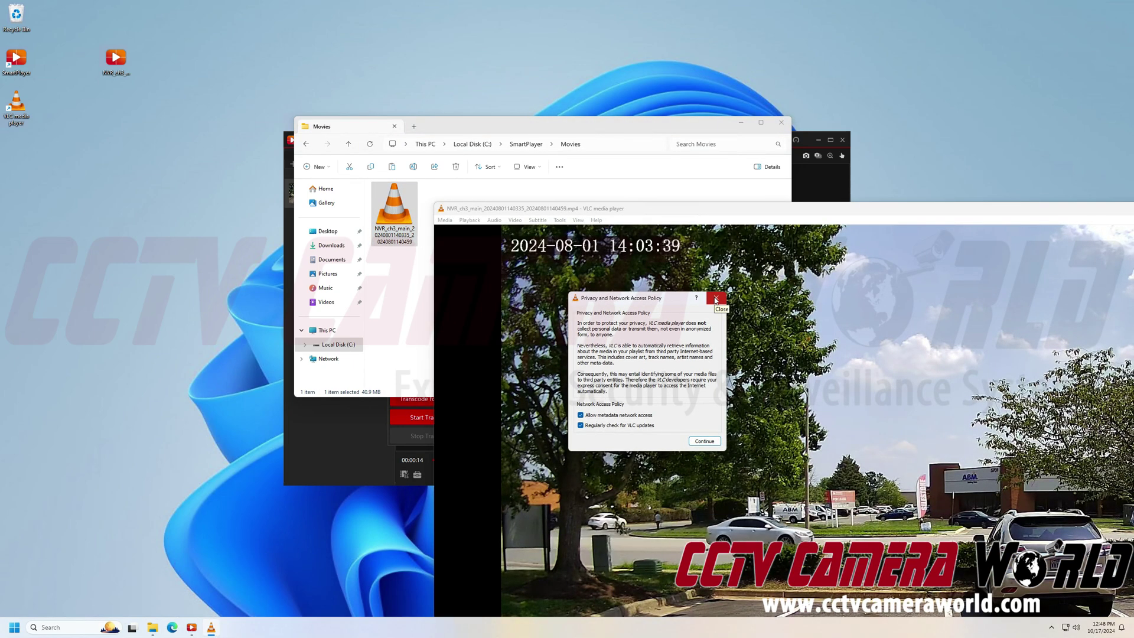
Dismiss VLC's Privacy and Network Access Policy dialog and reposition the player window so the video picture fits on screen.
click(717, 299)
drag(634, 208, 217, 38)
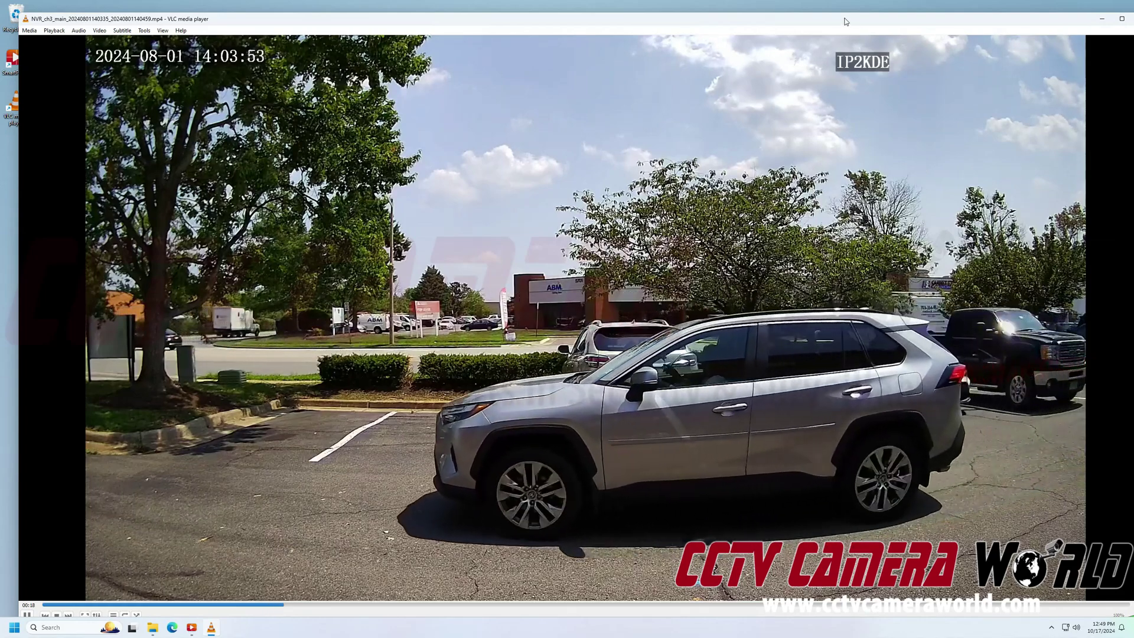
drag(845, 21, 842, 21)
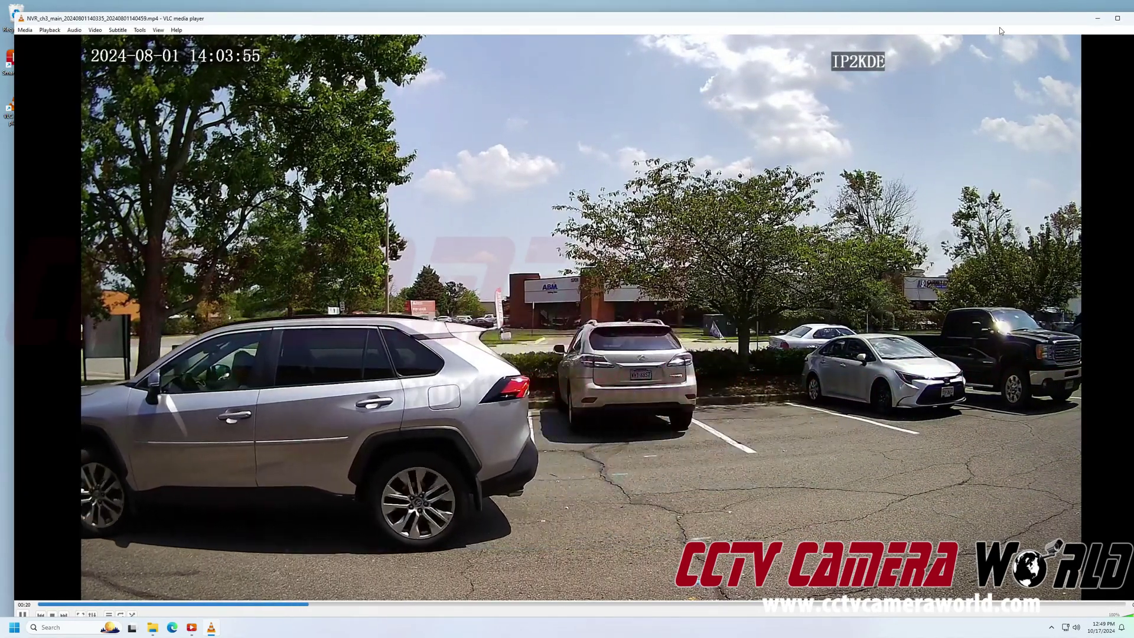